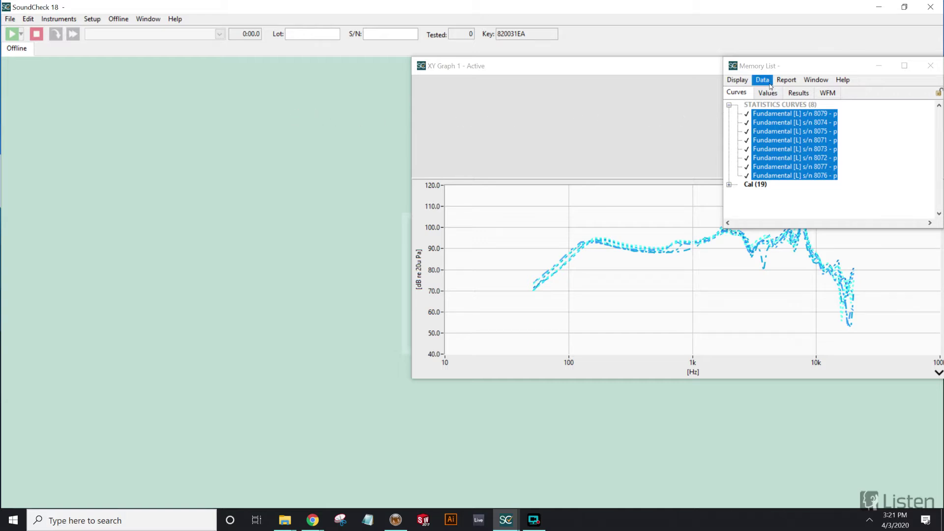
left_click(827, 94)
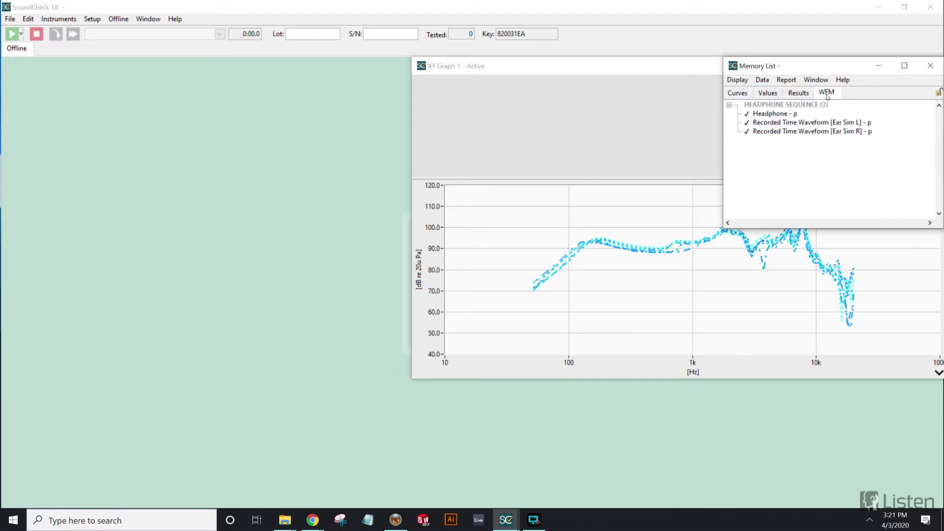
left_click(760, 81)
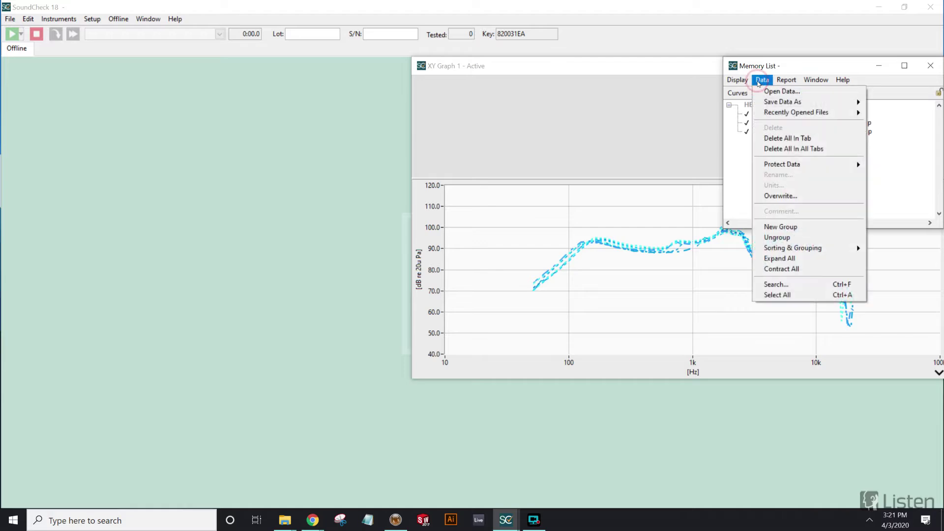
left_click(767, 91)
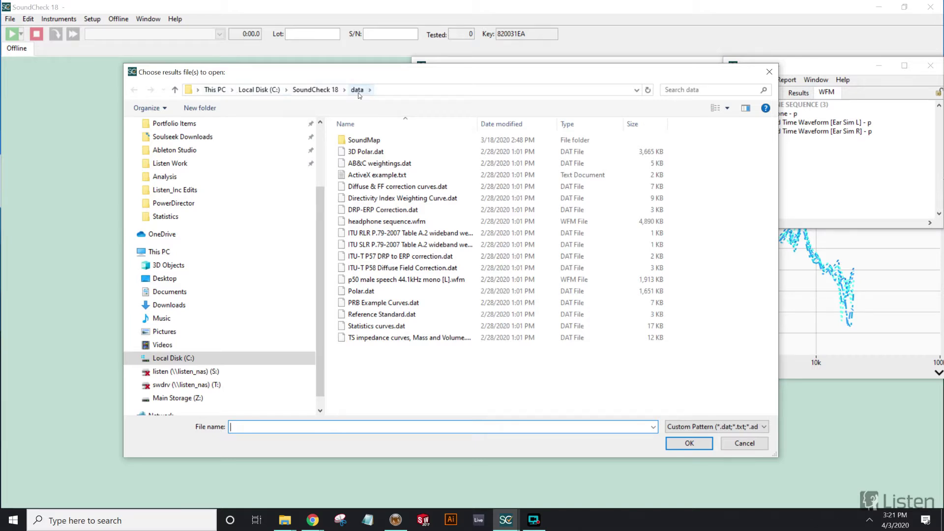
left_click(404, 221)
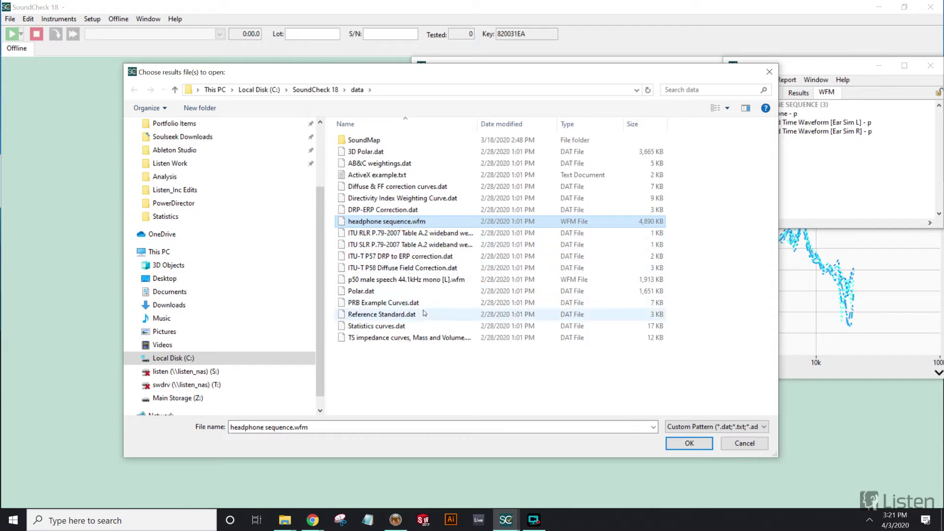
left_click(433, 326, "ctrl")
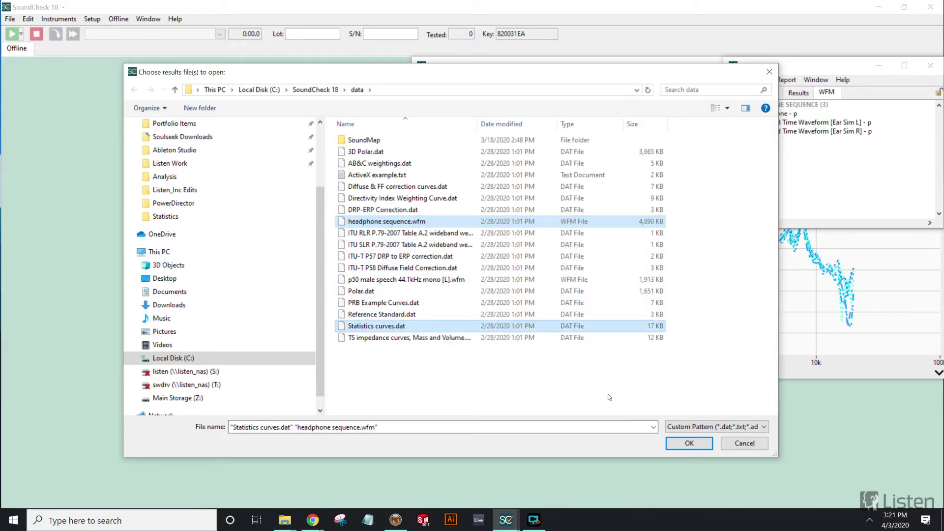
left_click(759, 446)
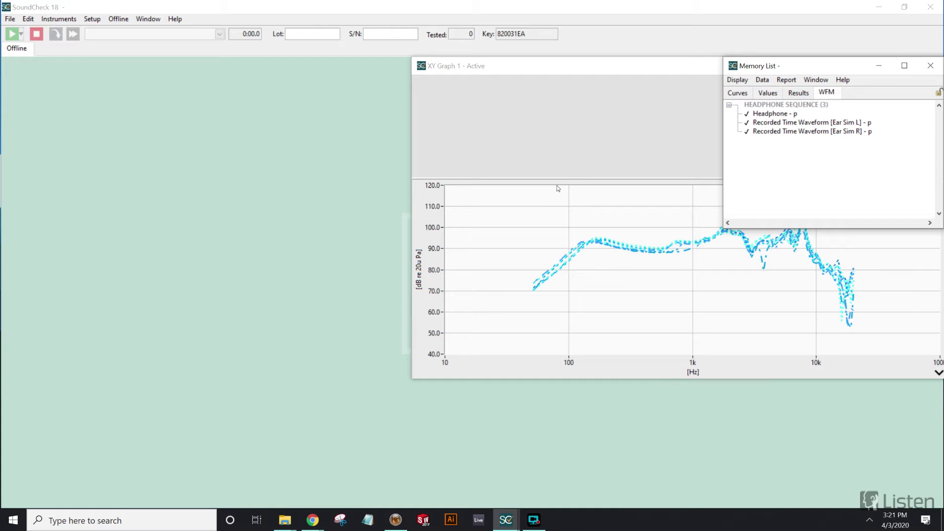
- Try an additional XY graph and a waveform graph stacked beside the existing graph, and close both
left_click(24, 57)
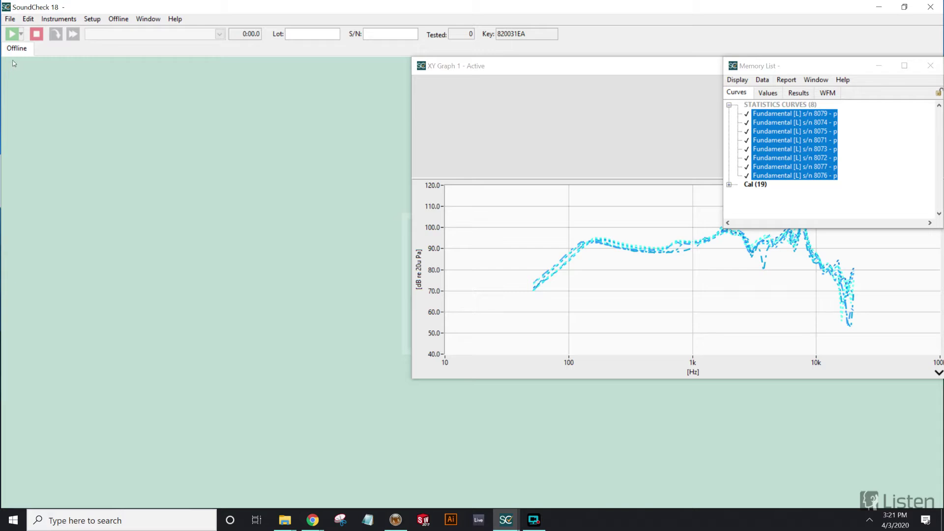
right_click(46, 110)
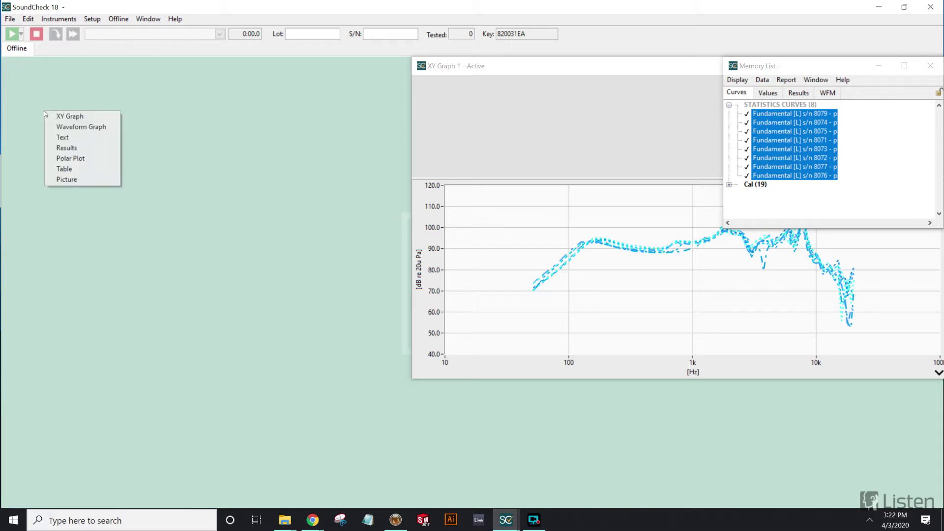
left_click(58, 115)
right_click(58, 249)
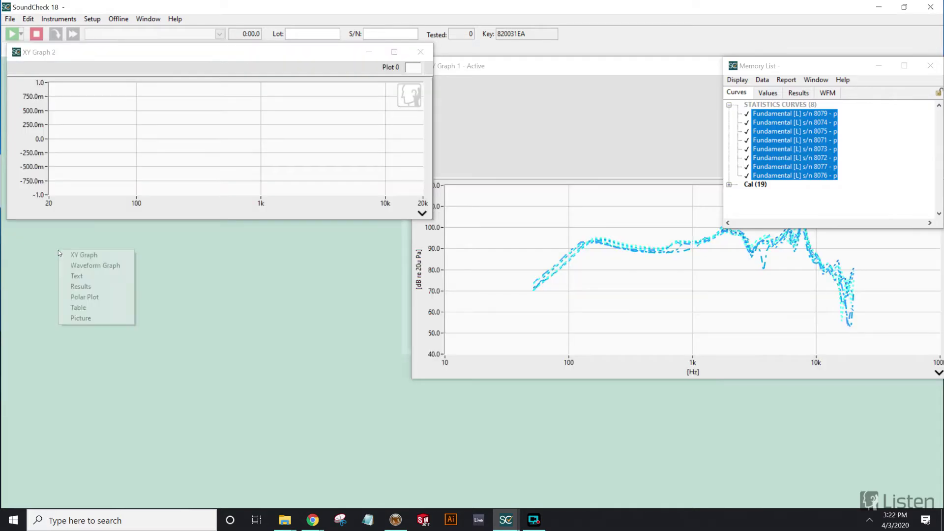
left_click(77, 265)
left_click_drag(164, 62, 162, 236)
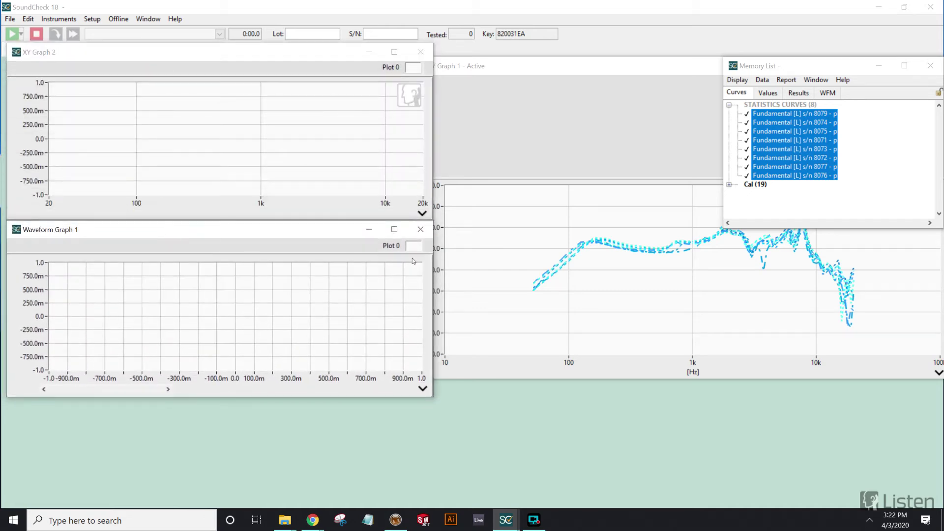
left_click_drag(431, 264, 397, 264)
left_click(431, 146)
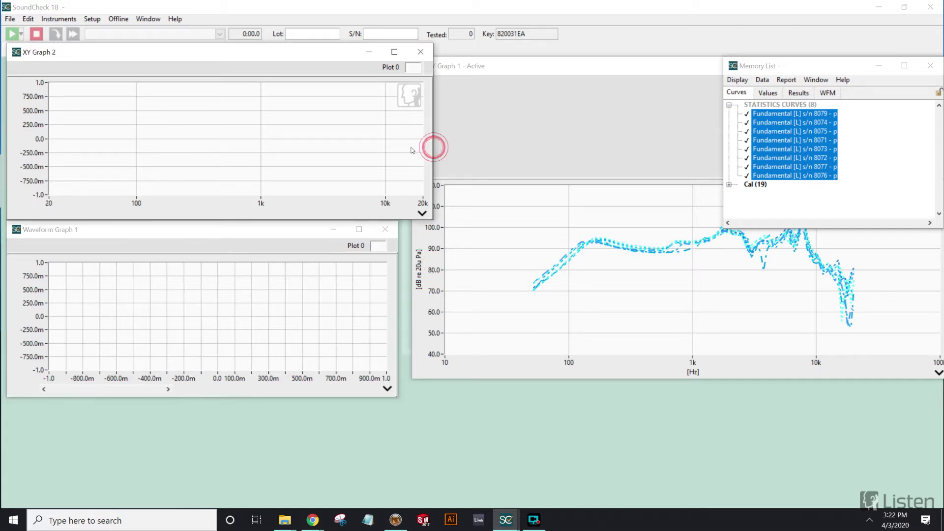
left_click_drag(432, 153, 399, 148)
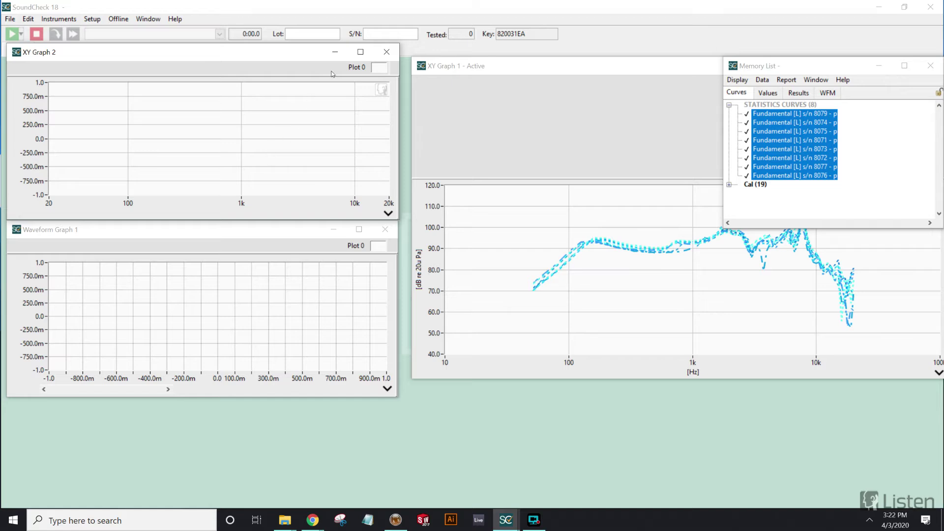
left_click(386, 53)
left_click(385, 229)
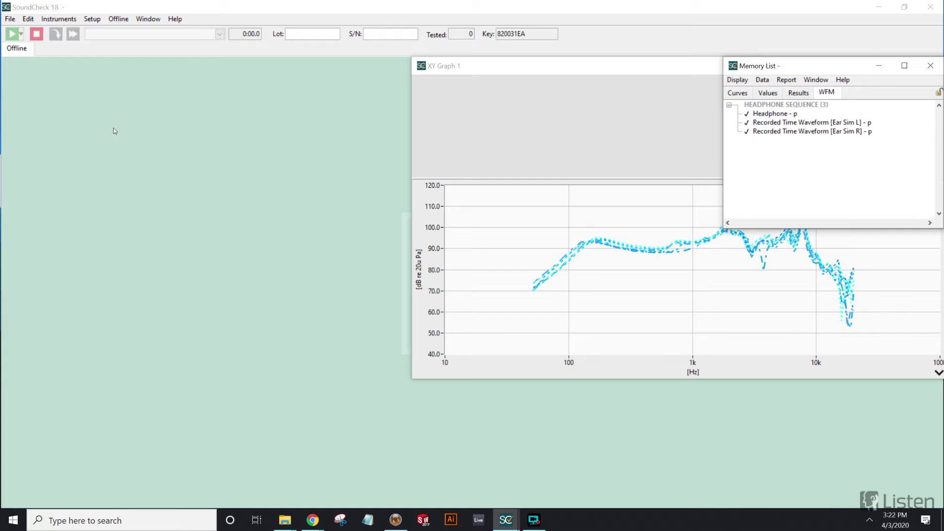
- Open the OFFLINE.Sta statistics step offline and place its editor beside XY Graph 1
left_click(121, 20)
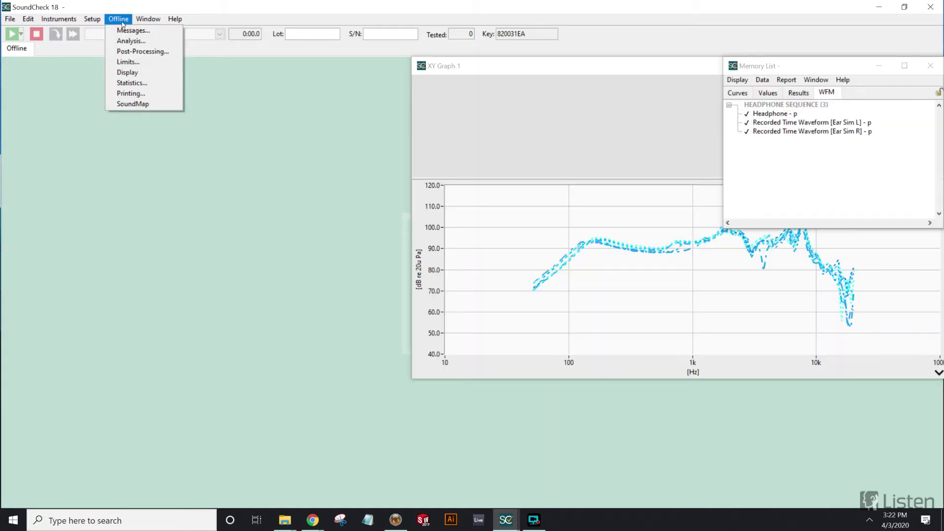
left_click(131, 82)
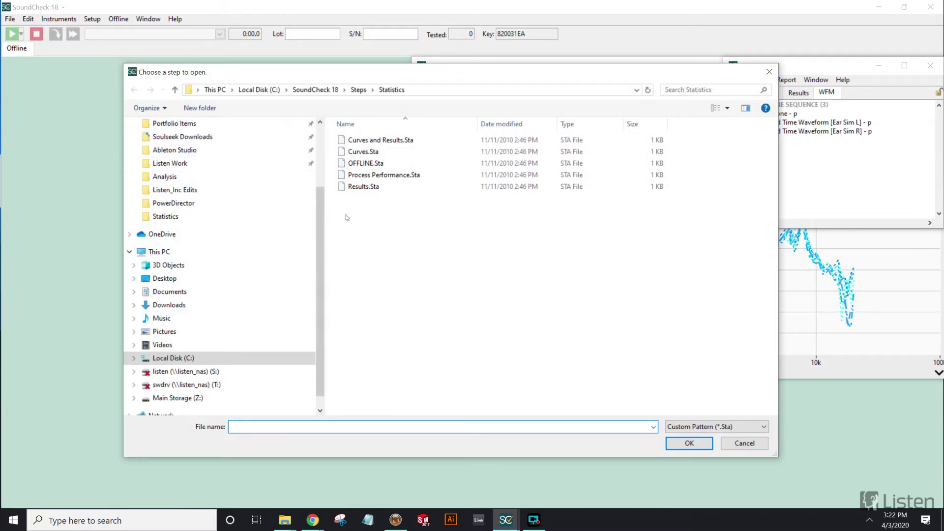
left_click(372, 164)
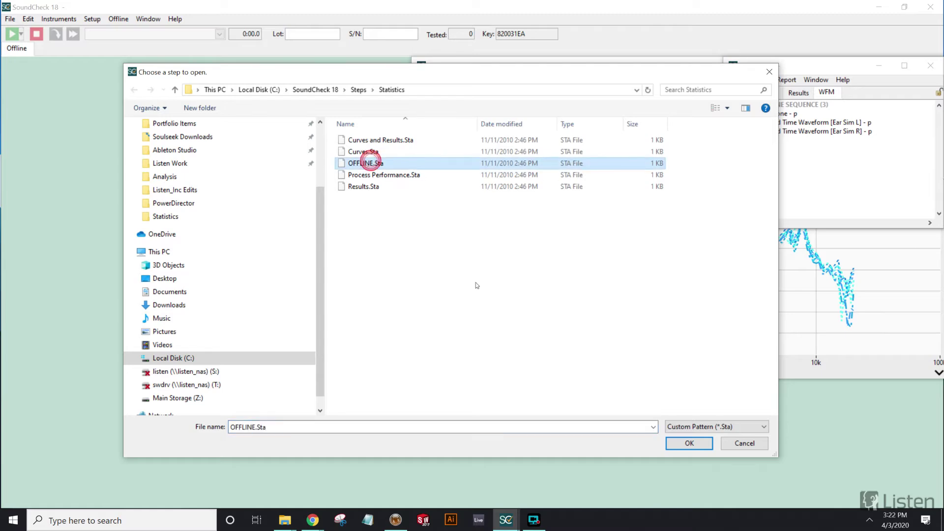
left_click(688, 443)
left_click_drag(421, 51, 196, 71)
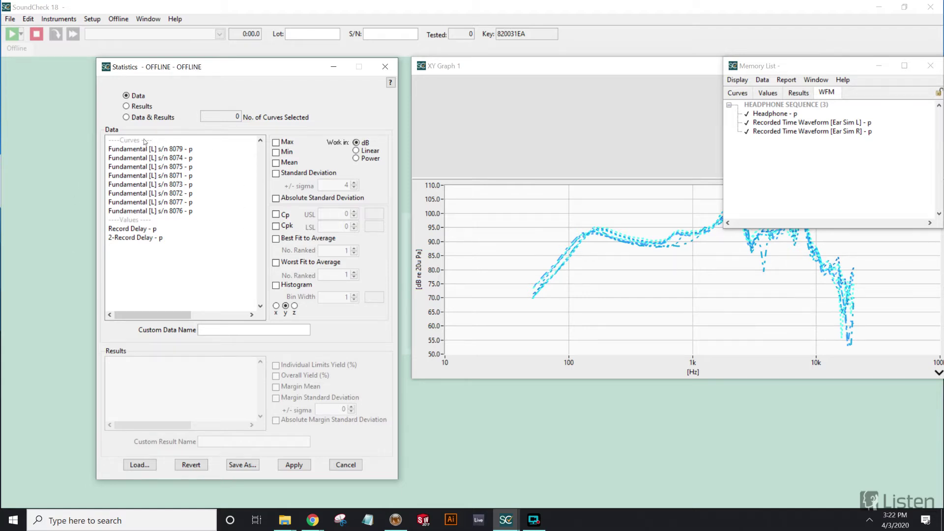
- Calculate the mean in dB of the eight Fundamental [L] curves and close the statistics editor
left_click(153, 150)
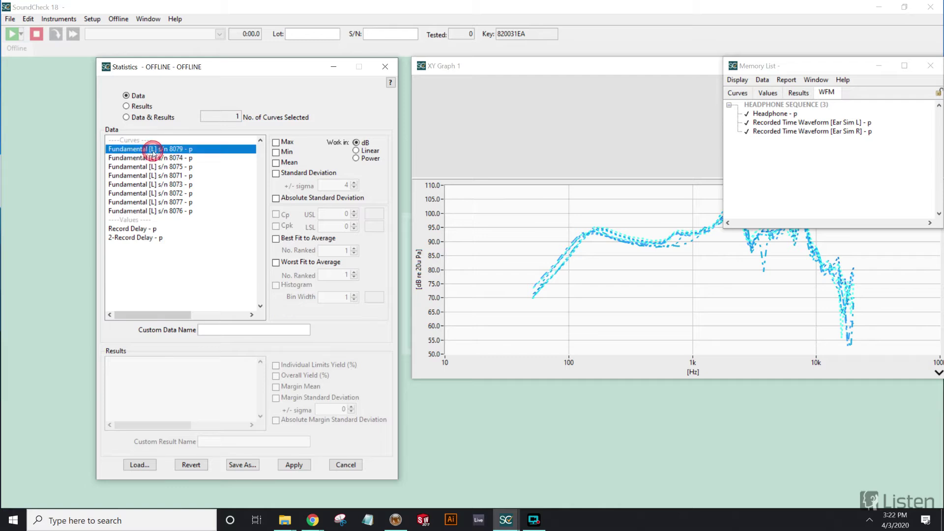
left_click(171, 211, "shift")
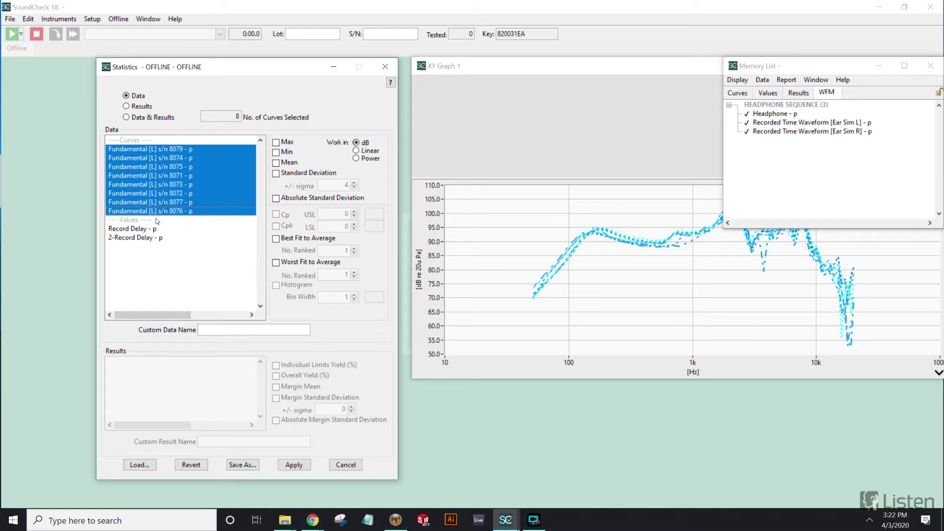
left_click(276, 162)
left_click(297, 465)
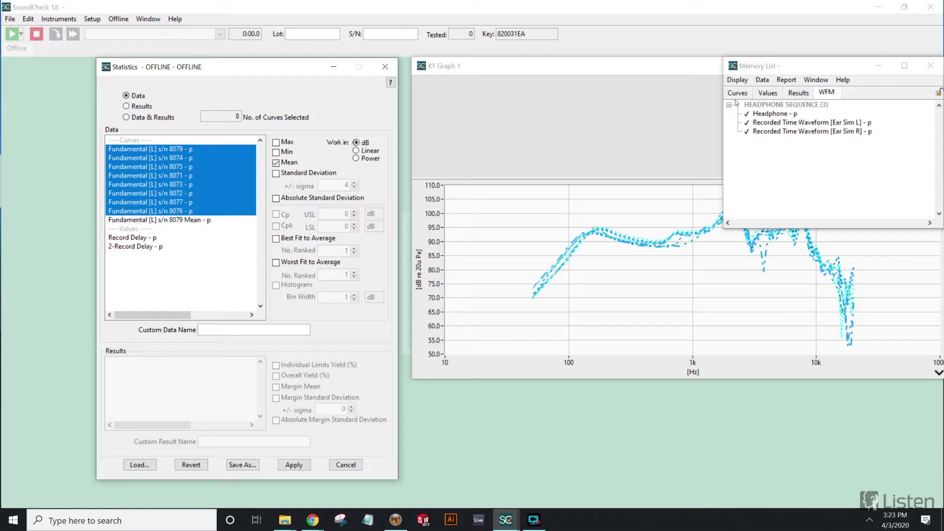
left_click(200, 220)
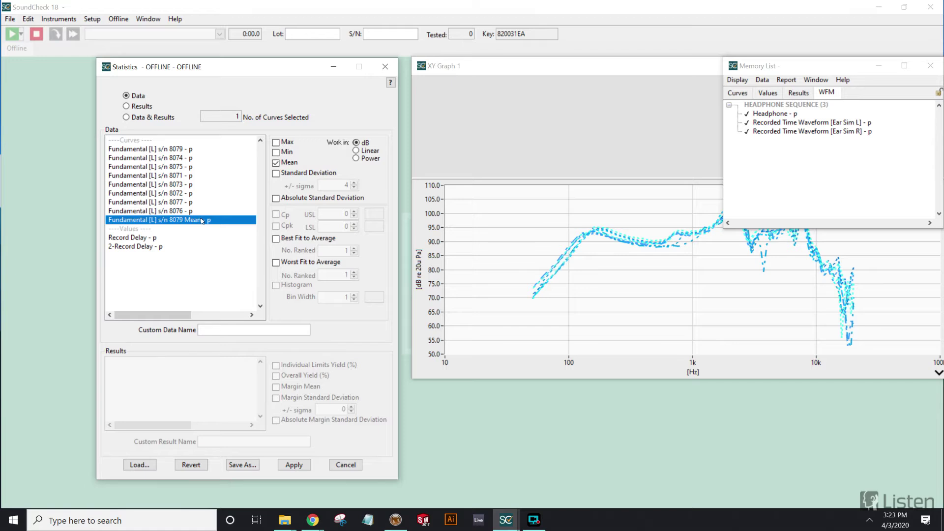
left_click(339, 466)
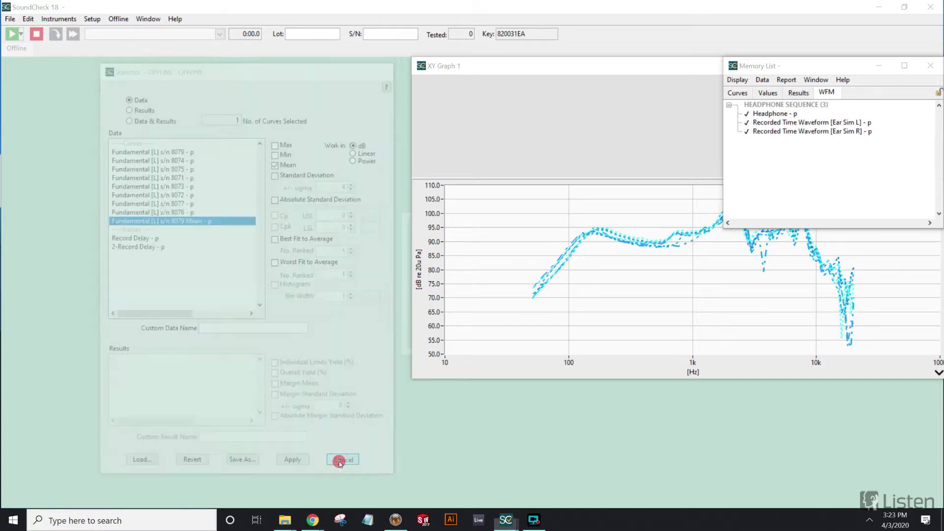
- Move the Memory List below the plotted curves and add the Fundamental [L] s/n 8079 Mean curve to XY Graph 1
left_click_drag(783, 66, 758, 310)
left_click(695, 408)
left_click_drag(766, 432, 633, 263)
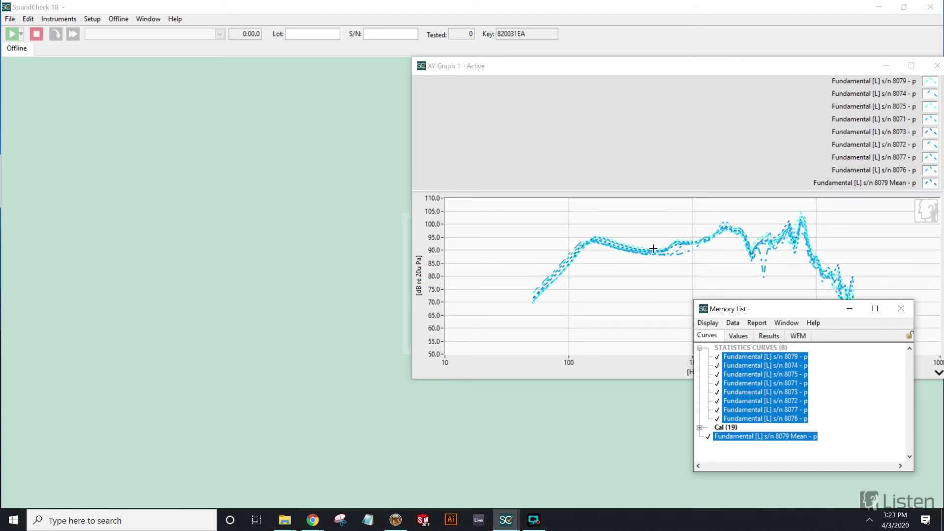
- Format the mean curve in XY Graph 1 as a solid red line and move the Memory List clear of the graph
right_click(928, 183)
mouse_move(908, 220)
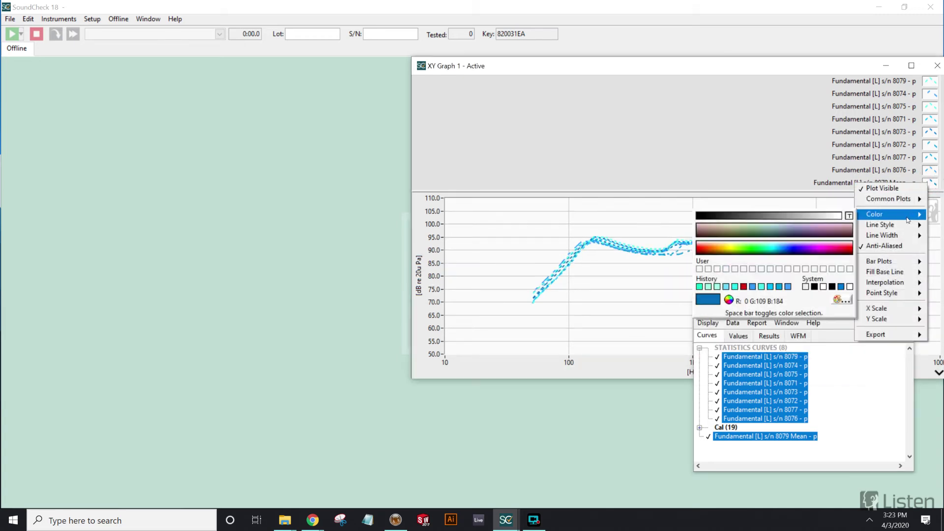
left_click(846, 249)
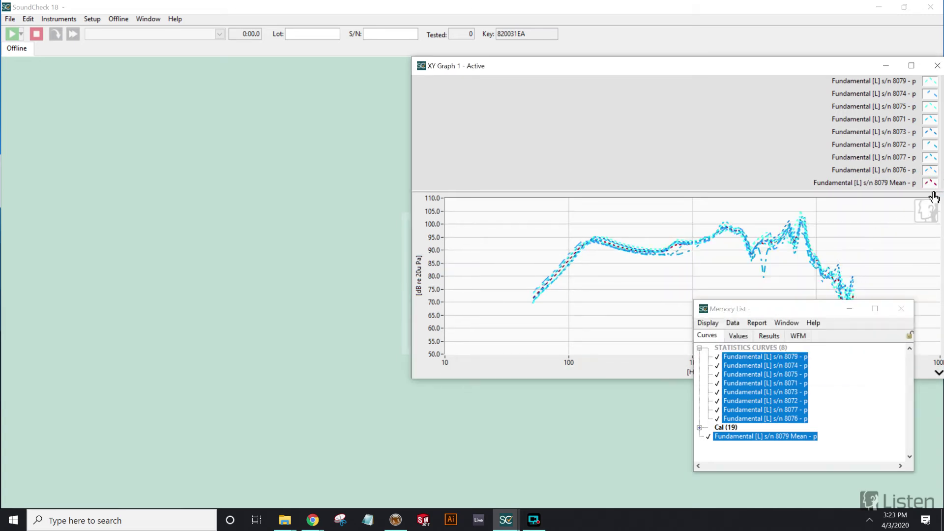
mouse_move(885, 226)
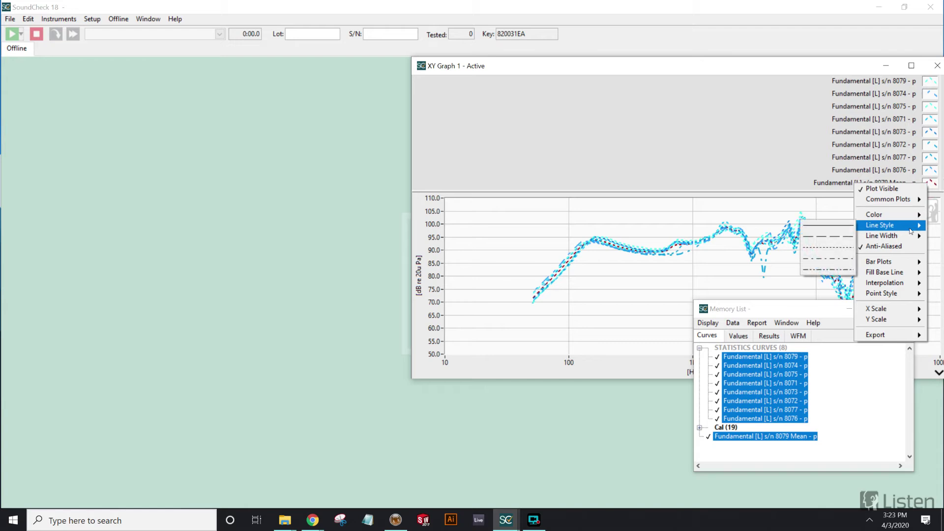
left_click(829, 227)
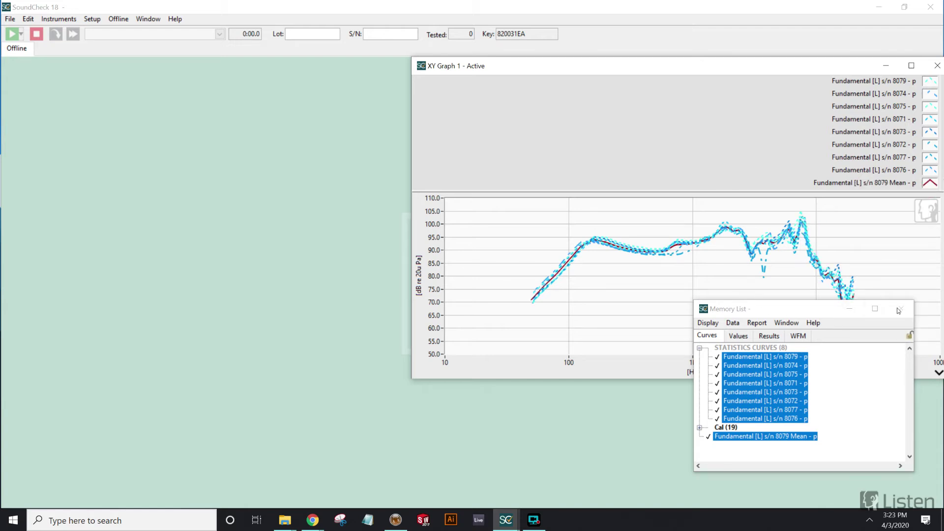
left_click_drag(847, 317, 849, 420)
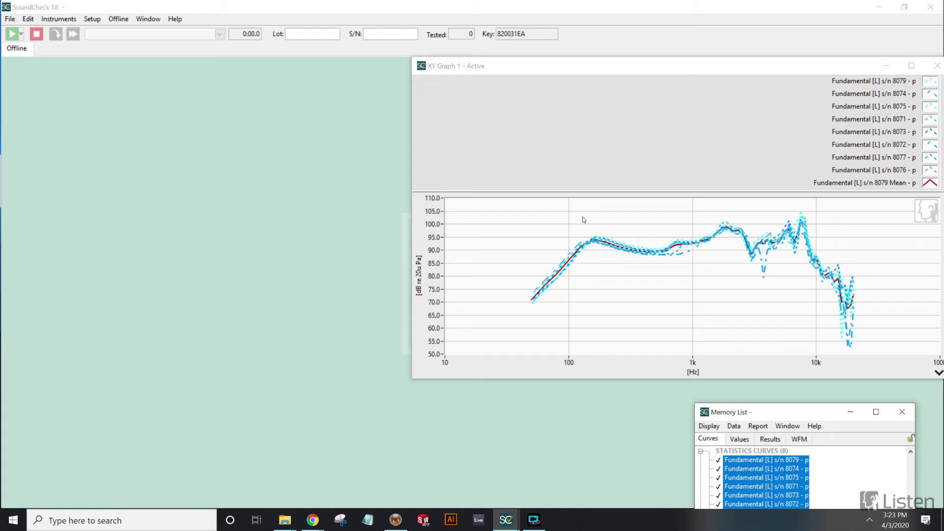
- Close XY Graph 1 and open the Fundamental.Ana analysis step offline
left_click(937, 66)
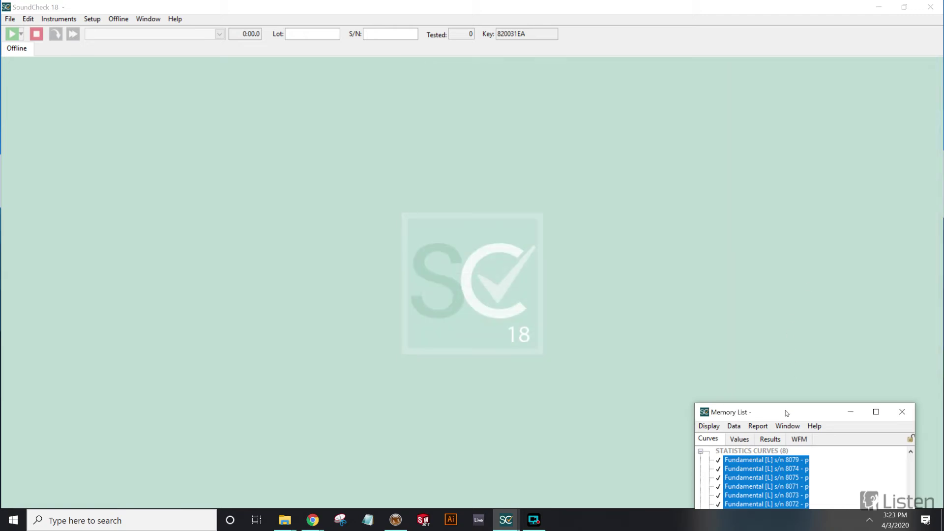
left_click_drag(785, 411, 773, 158)
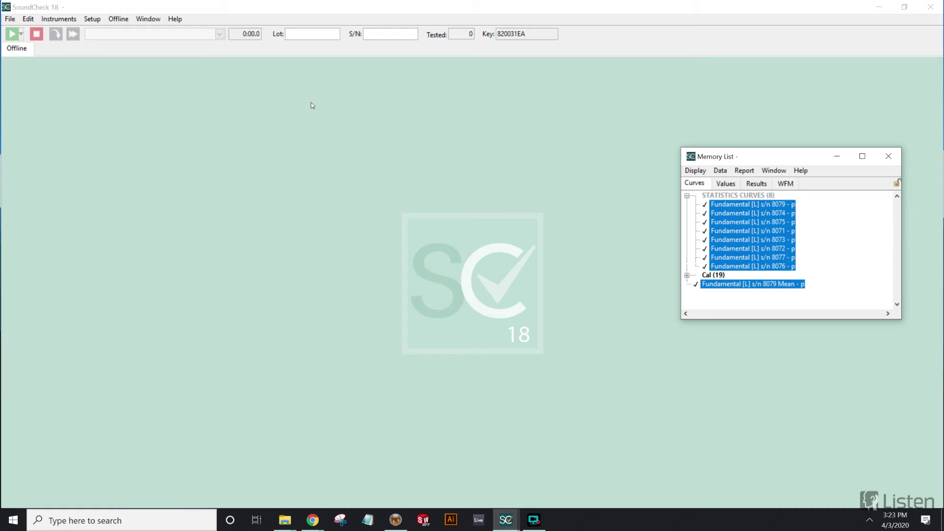
left_click(119, 19)
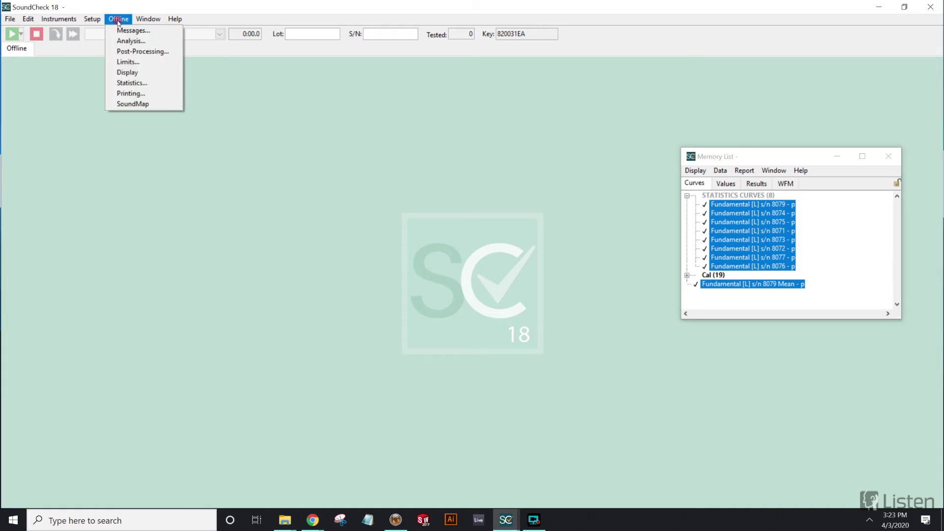
left_click(133, 42)
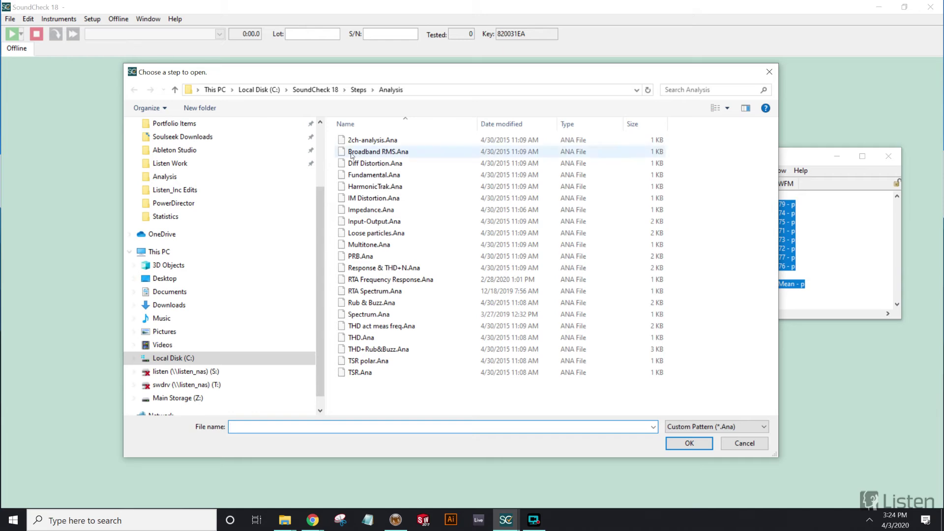
left_click(366, 175)
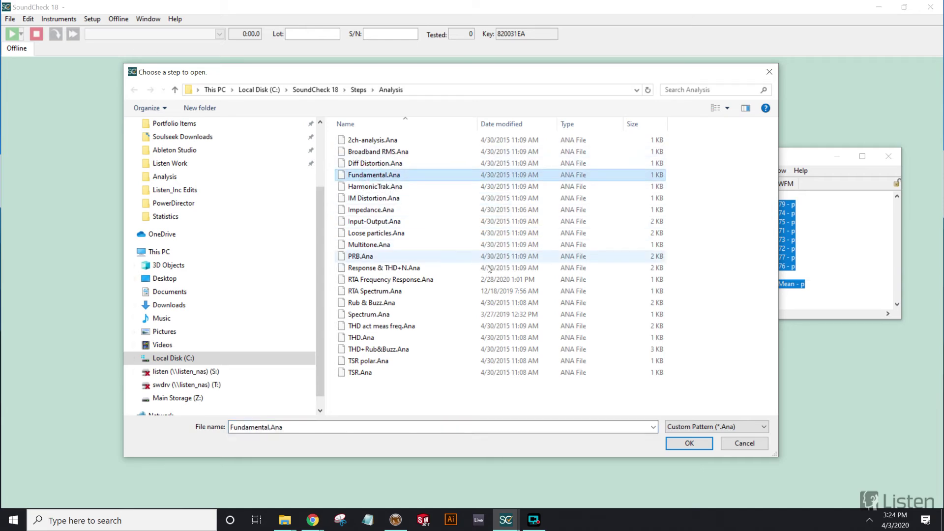
left_click(682, 445)
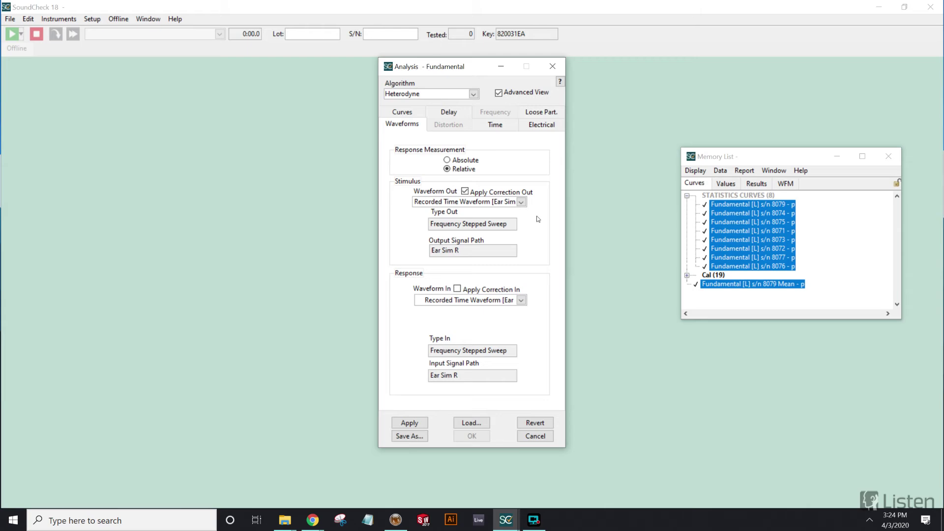
- Apply the analysis with Headphone as the stimulus waveform and Recorded Time Waveform [Ear Sim R] as the response waveform
left_click(521, 202)
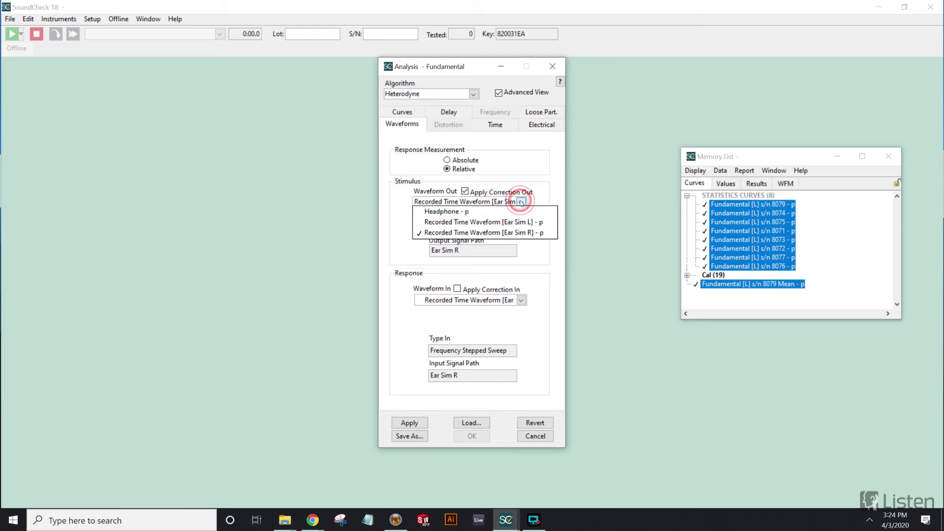
left_click(525, 212)
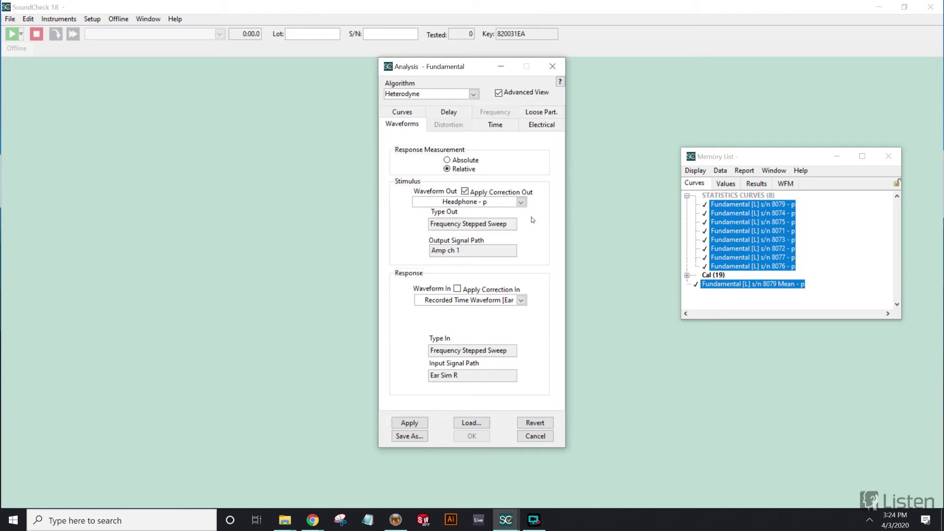
left_click(521, 300)
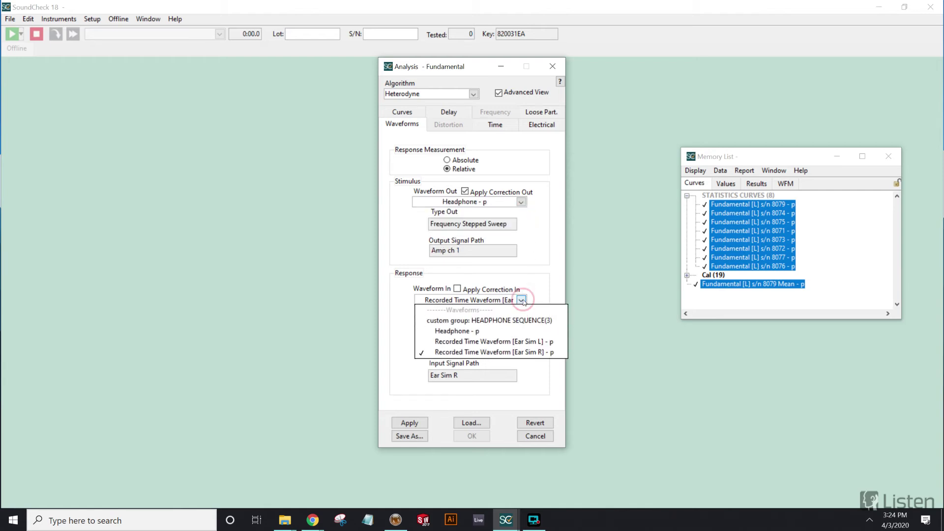
left_click(527, 352)
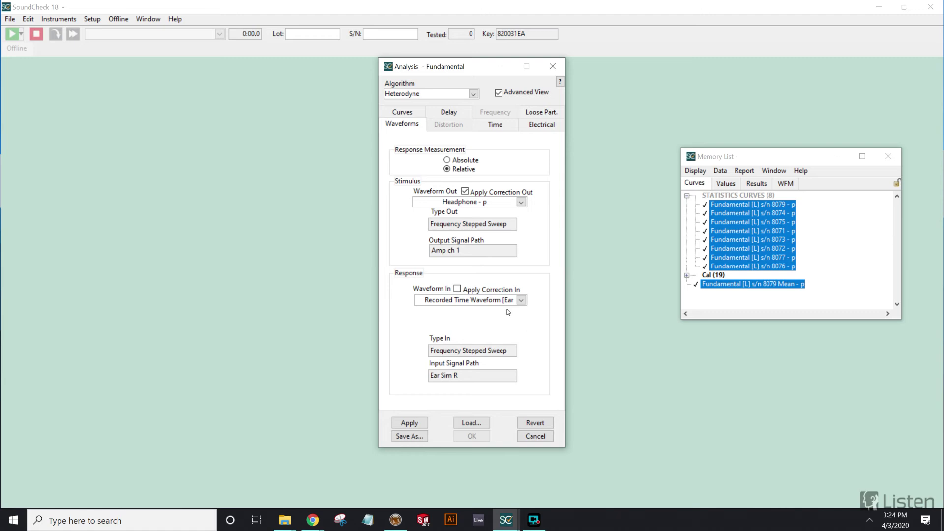
left_click(418, 423)
- Plot the new Fundamental curve in XY Graph 1 and arrange the graph and analysis editor so they do not overlap
left_click(724, 293)
double_click(725, 294)
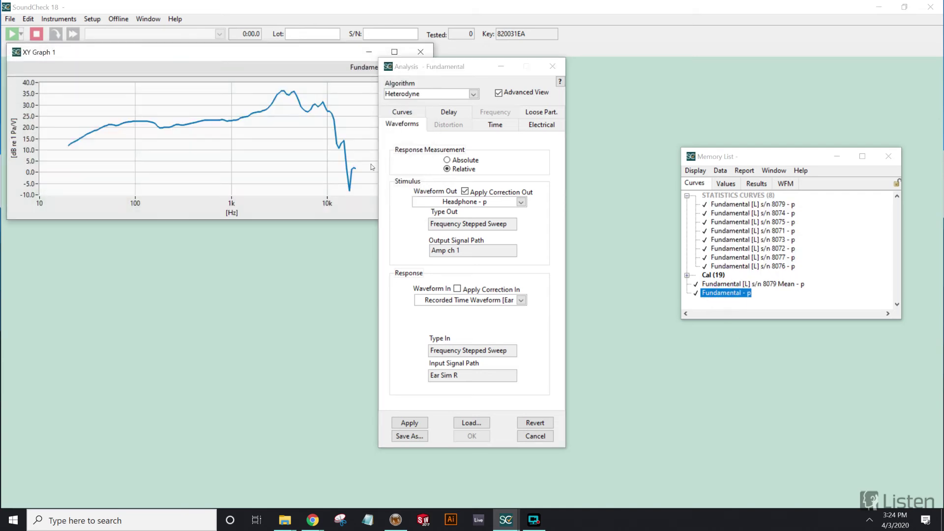
left_click_drag(437, 69, 525, 66)
mouse_move(327, 47)
left_mouse_down()
mouse_move(332, 71)
mouse_move(327, 64)
left_mouse_up()
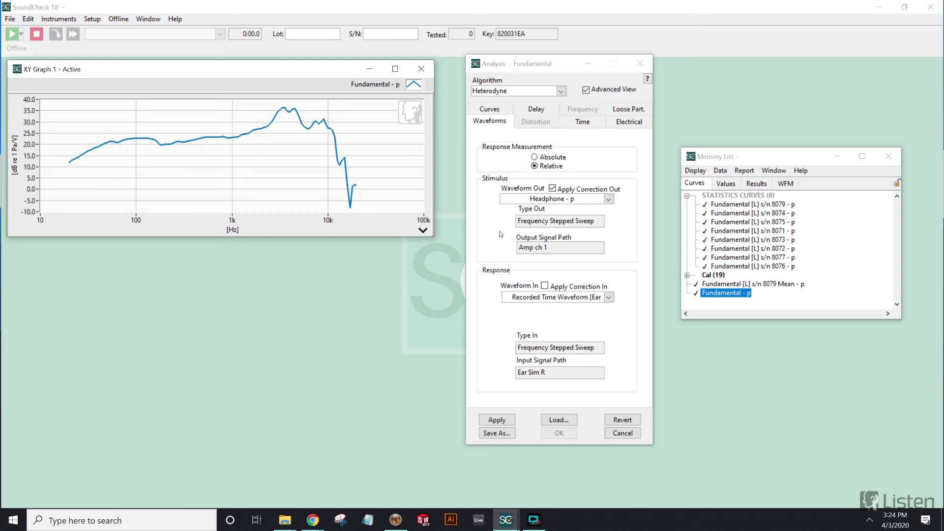
- Change the analysis algorithm to HarmonicTrak and enable THD (%) in the distortion settings
left_click(524, 93)
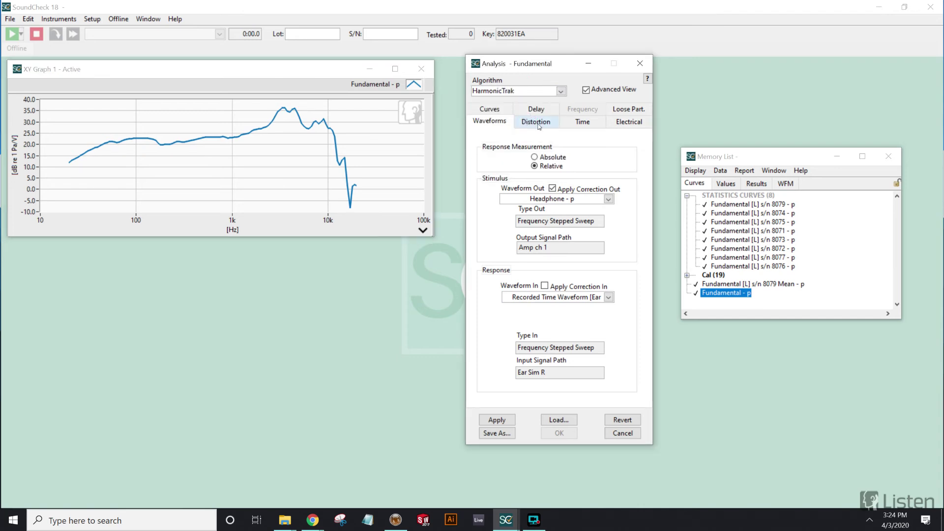
left_click(542, 122)
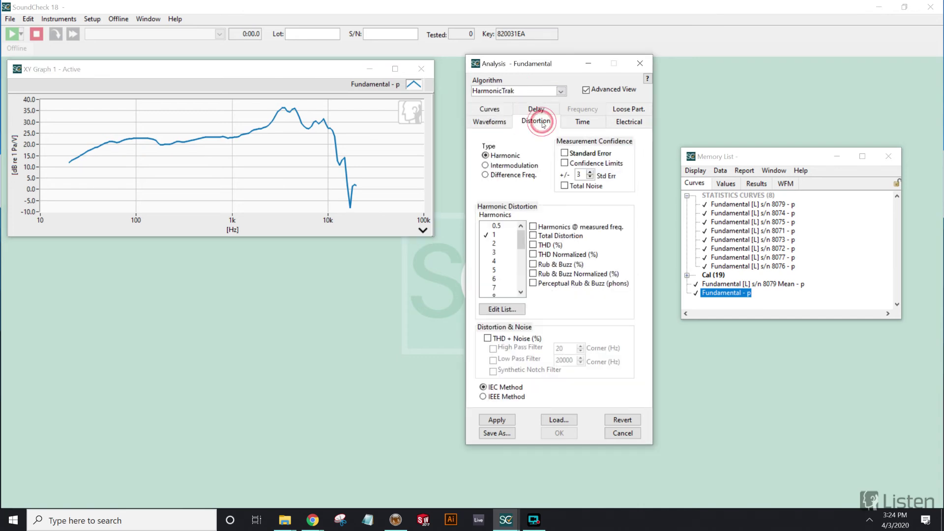
left_click(534, 245)
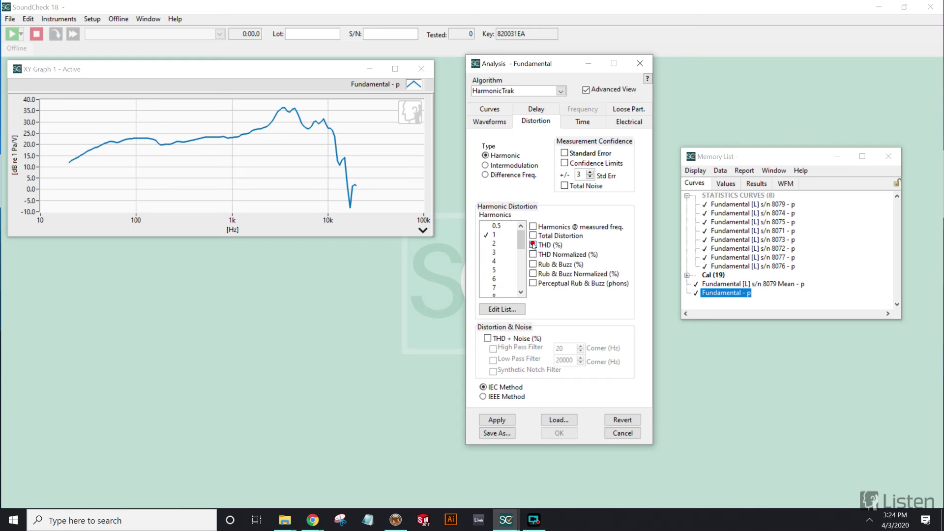
- Add harmonics 2 through 6 to the harmonic distortion selection and apply the analysis
left_click(495, 243)
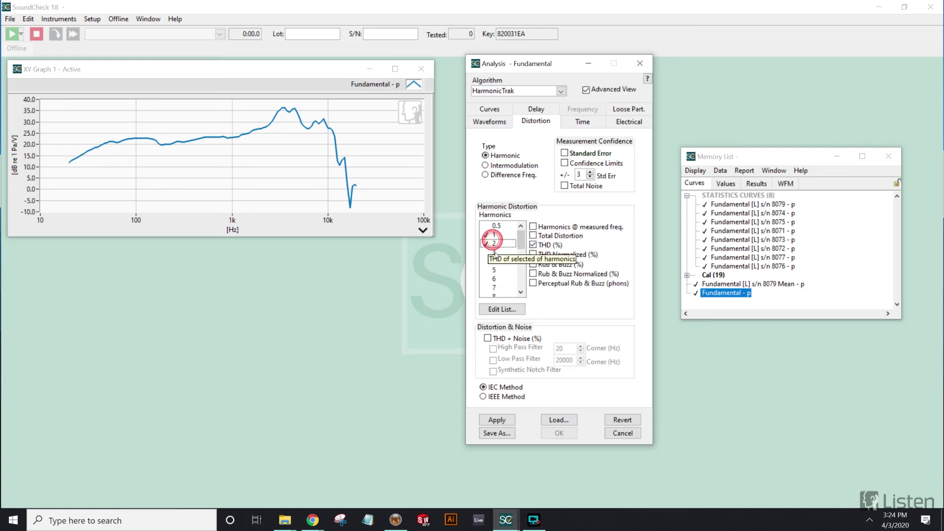
left_click(496, 252)
left_click(496, 261)
left_click(497, 270)
left_click(496, 279)
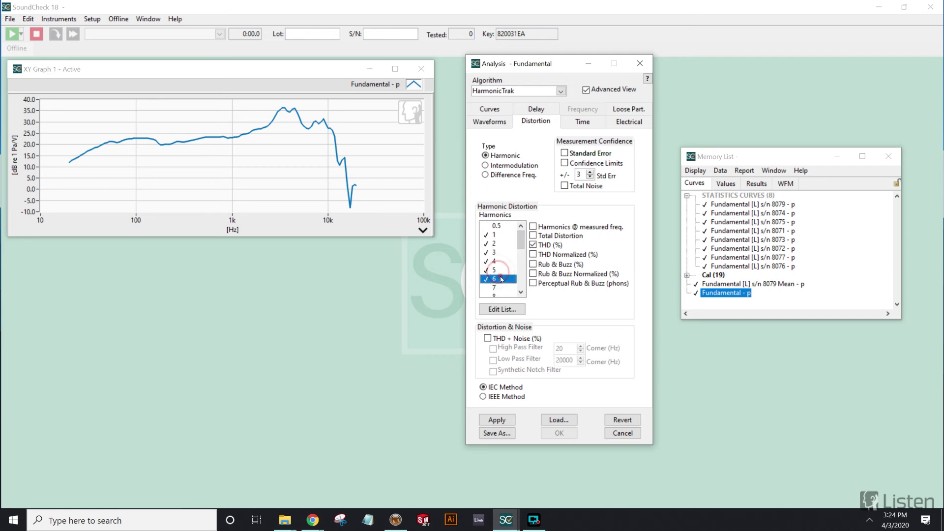
left_click(499, 420)
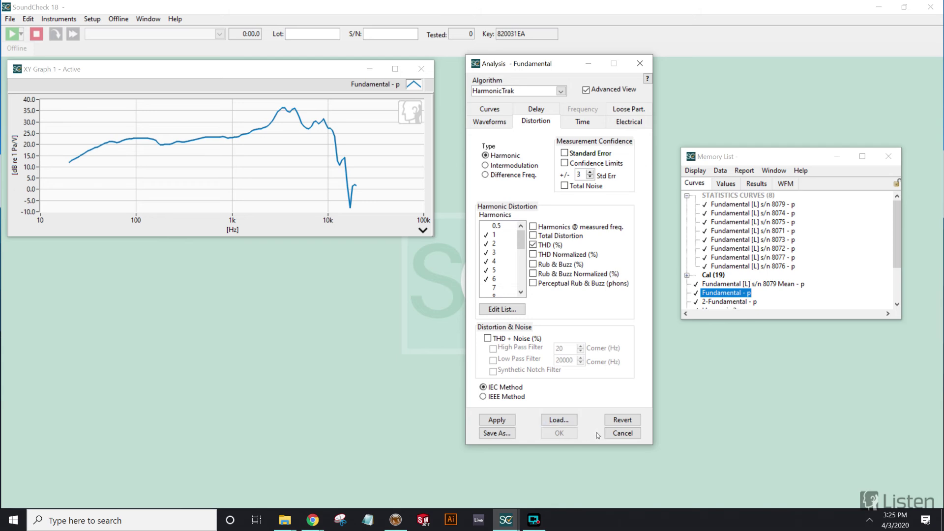
- Add the THD curve to XY Graph 1 alongside the Fundamental curve and move the graph window slightly down
scroll(766, 272, "down", 2)
scroll(719, 302, "down", 1)
left_click(712, 302)
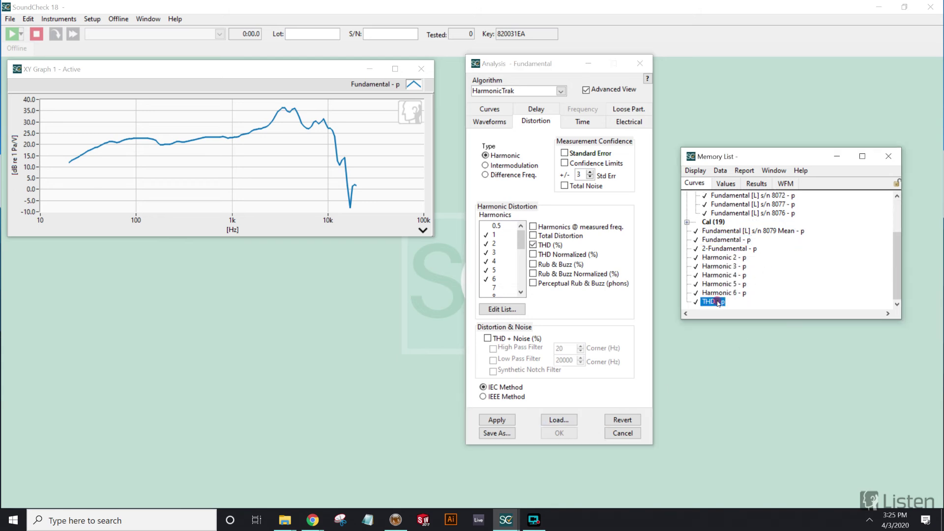
left_click_drag(290, 172, 289, 172)
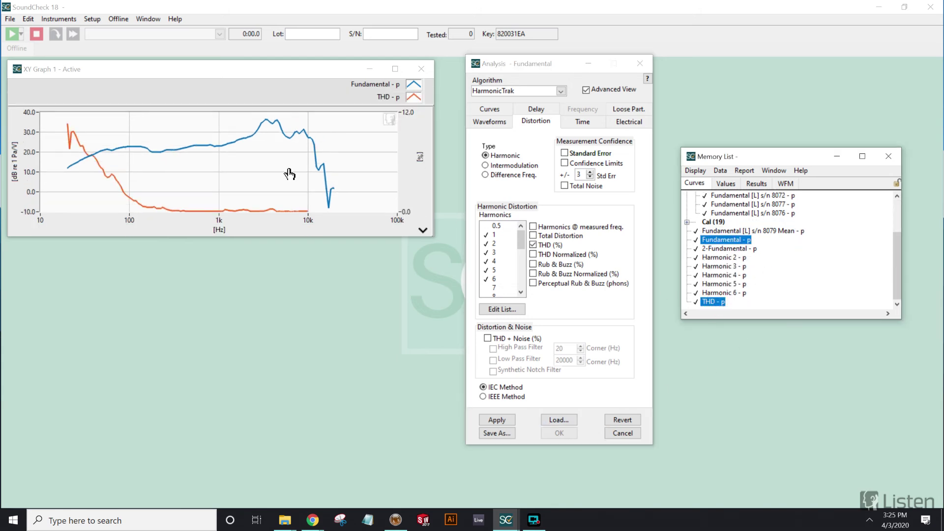
left_click(220, 72)
left_click_drag(221, 72, 223, 80)
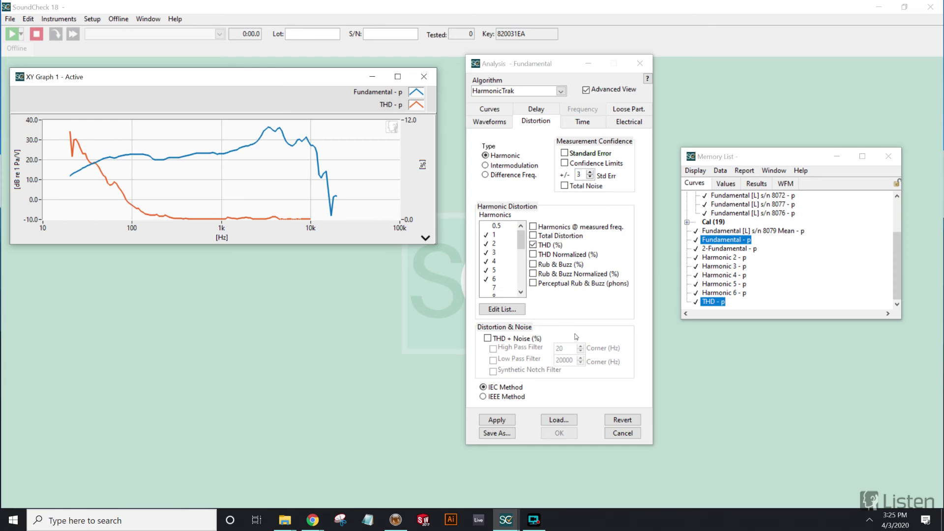
- Save the modified analysis step as Fundamental_THD1_6.Ana and close the analysis editor
left_click(497, 433)
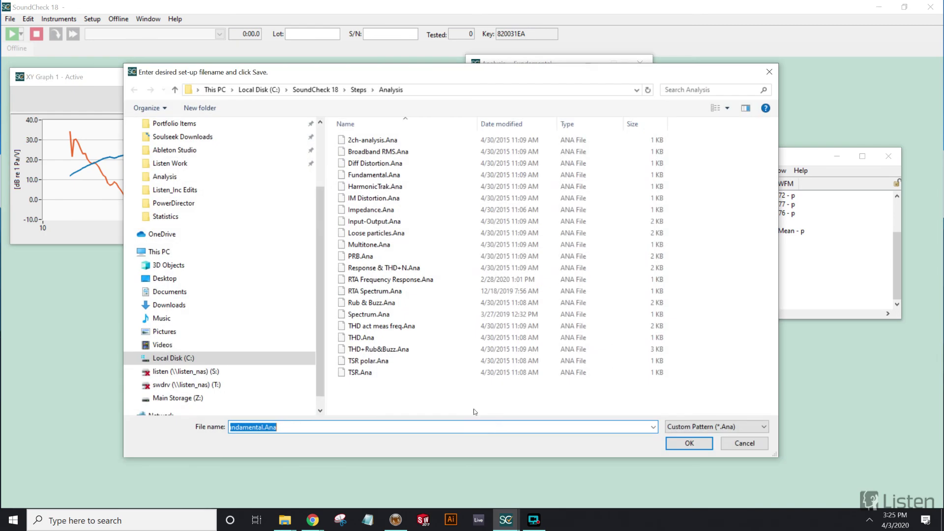
left_click(263, 427)
key("BackSpace")
type("_THD")
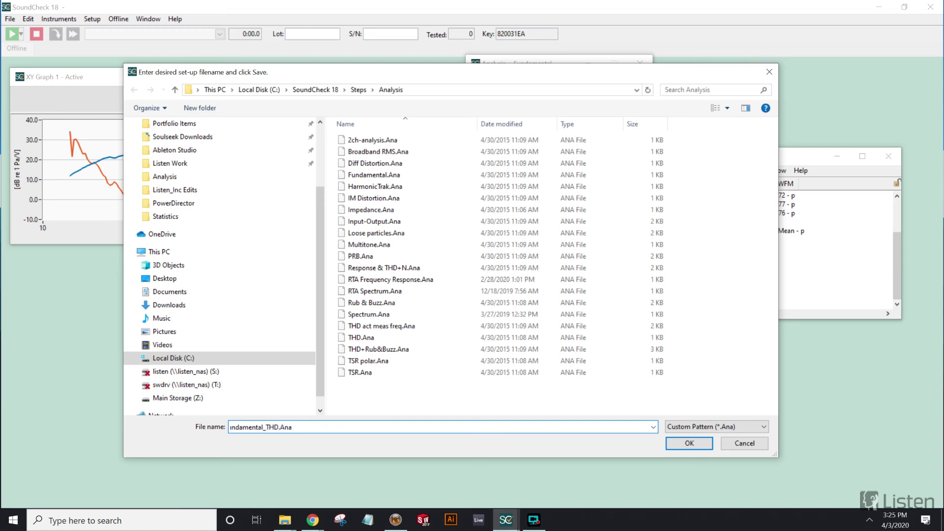
type("1_6")
left_click(678, 443)
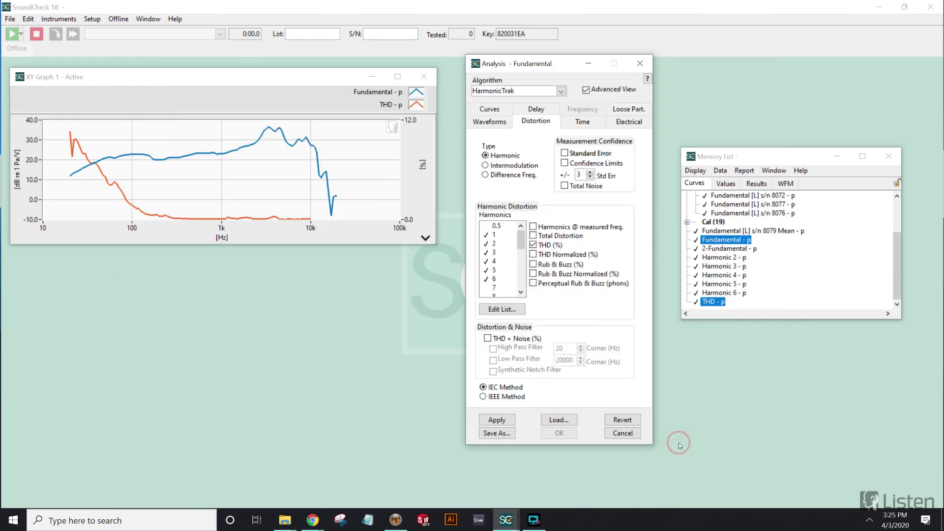
left_click(615, 436)
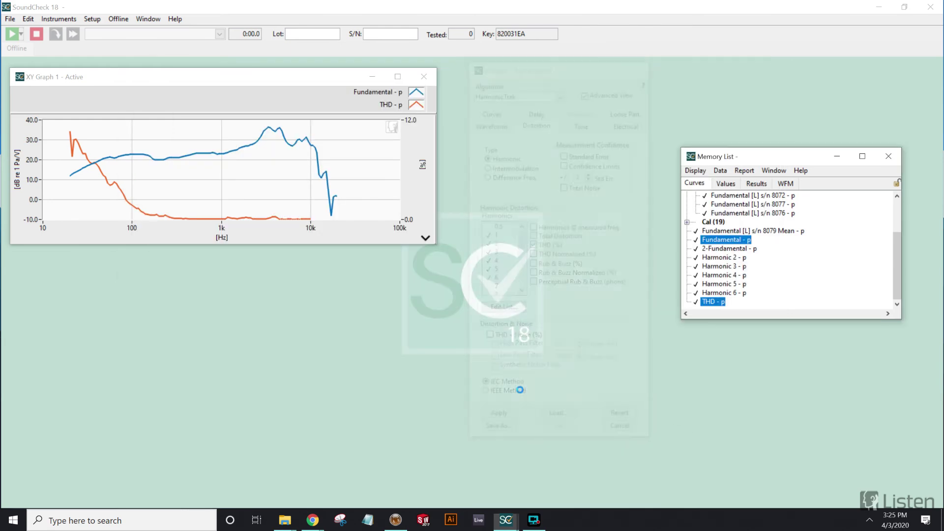
- Create a new sequence, select the Fundamental_THD1_6 analysis template in the Sequence Editor, and close the editor
left_click(9, 19)
left_click(20, 27)
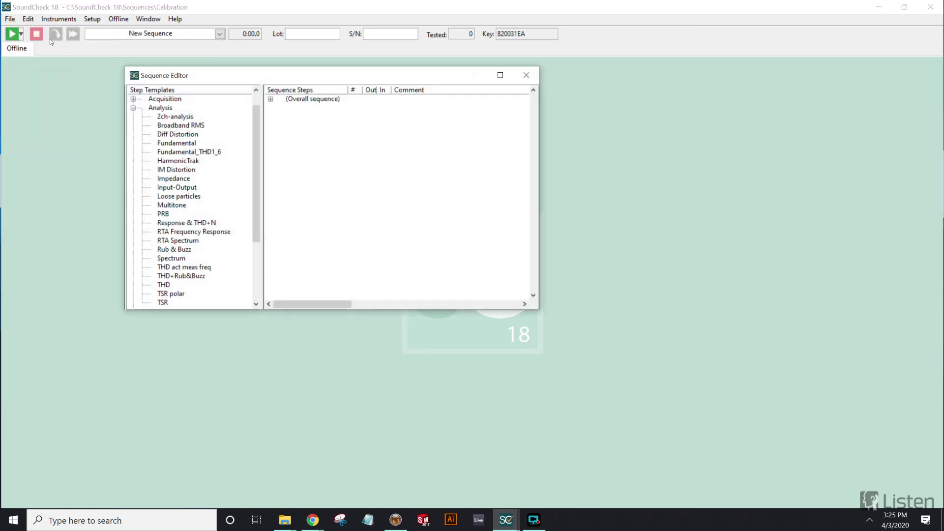
left_click(189, 152)
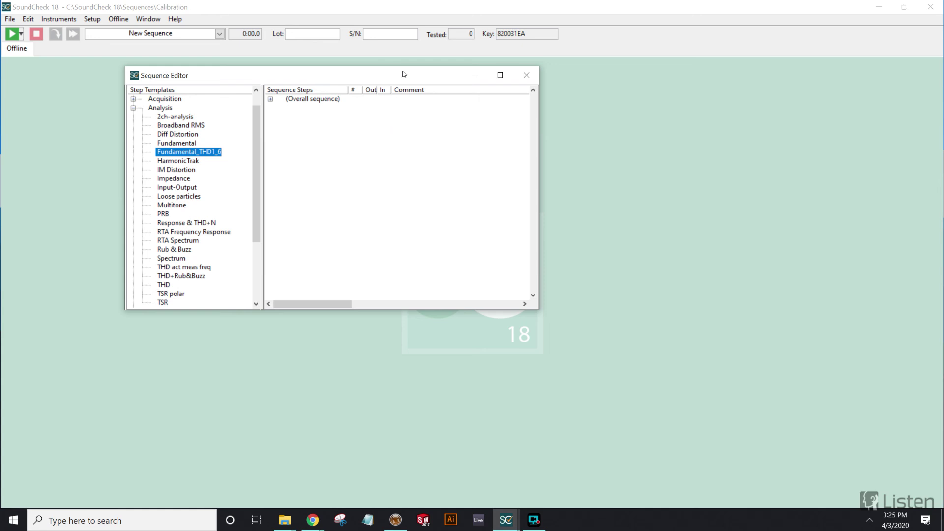
left_click_drag(403, 74, 367, 78)
left_click(489, 80)
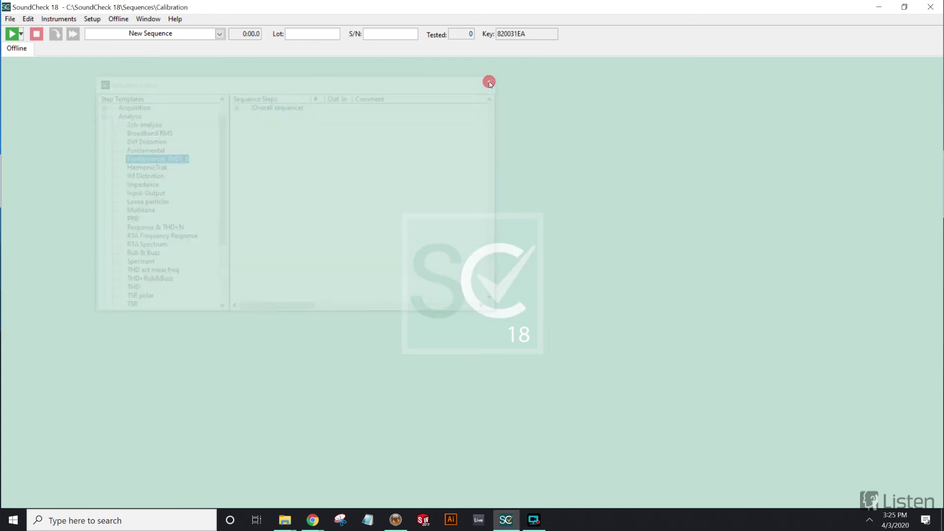